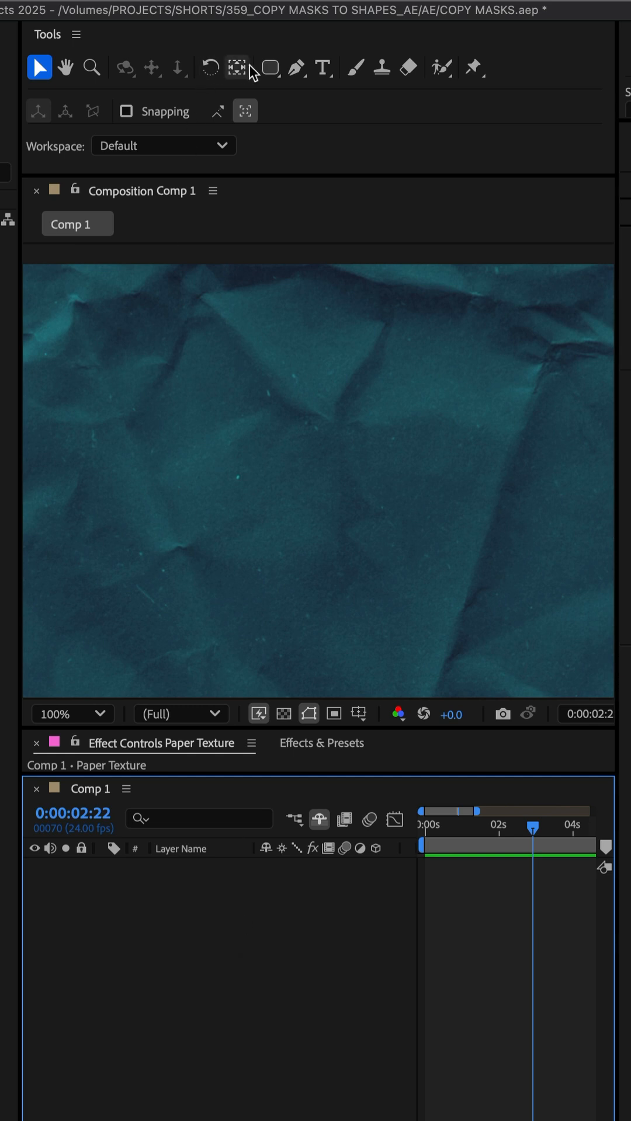
# Draw an orange rounded rectangle with yellow stroke across the composition centre as Shape Layer 1.
pyautogui.click(270, 67)
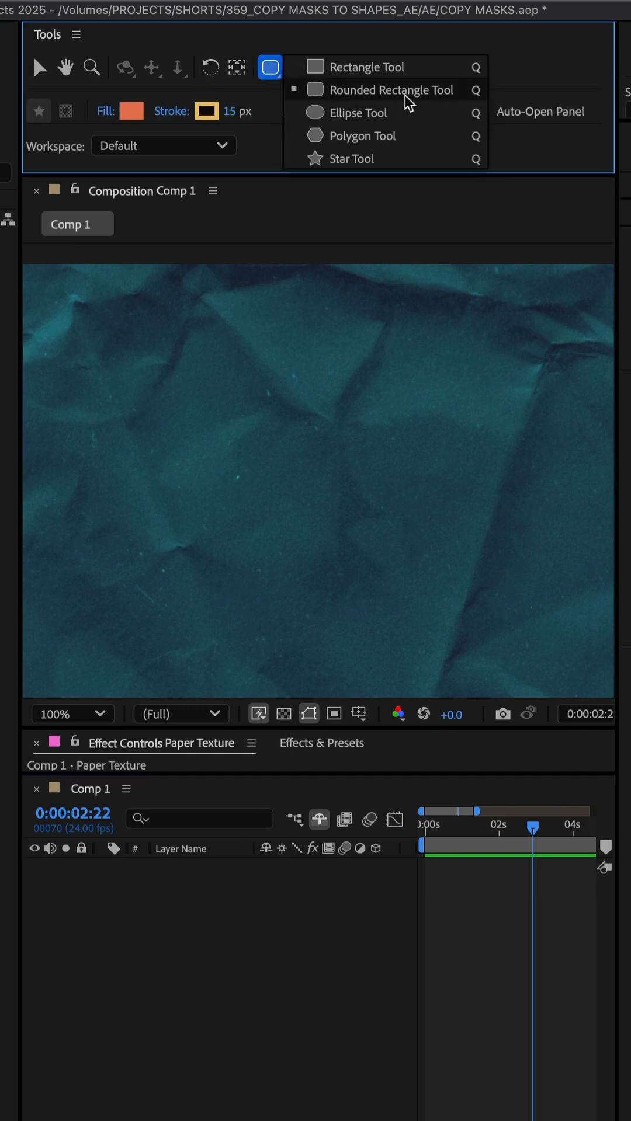
pyautogui.click(391, 90)
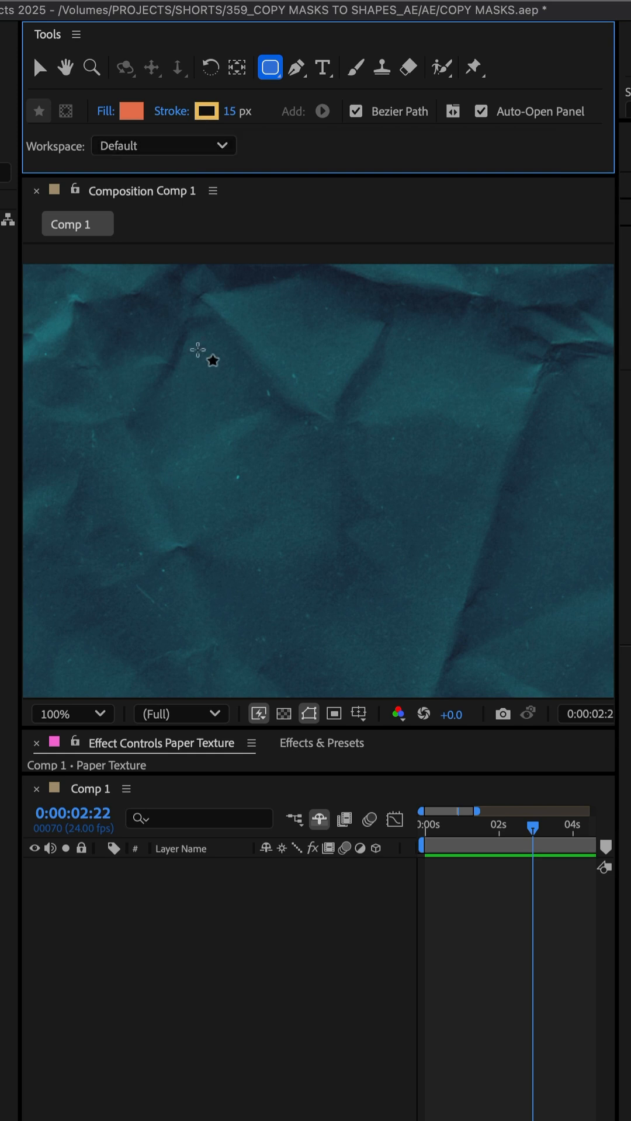
pyautogui.moveTo(161, 350); pyautogui.dragTo(497, 601)
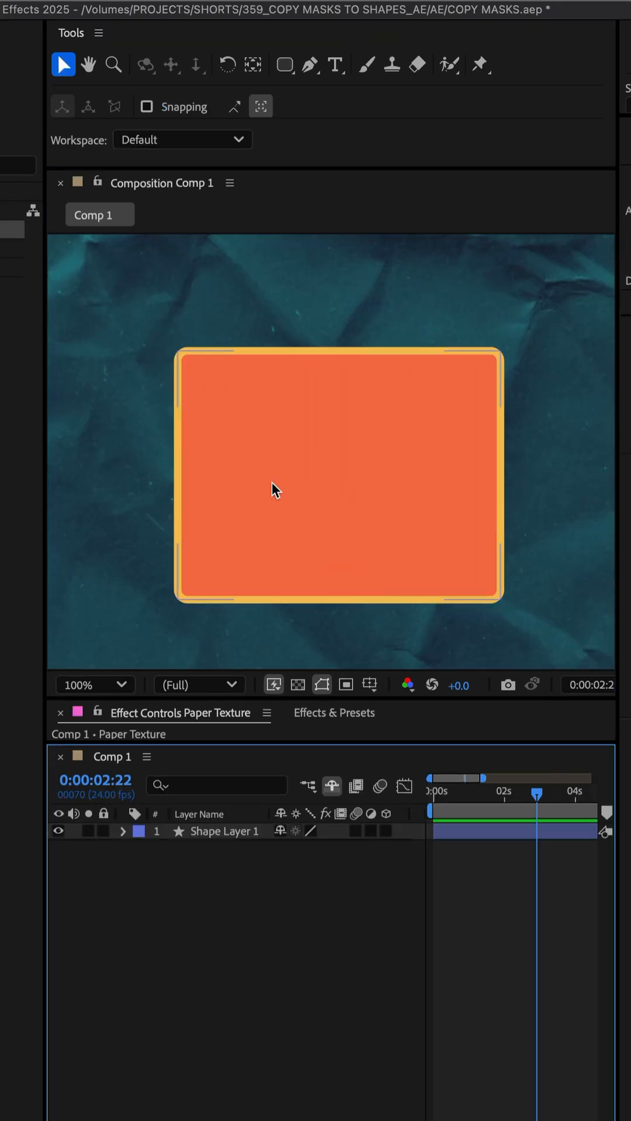
# Select Shape Layer 1 and set the Pen Tool to create masks instead of shapes.
pyautogui.click(223, 831)
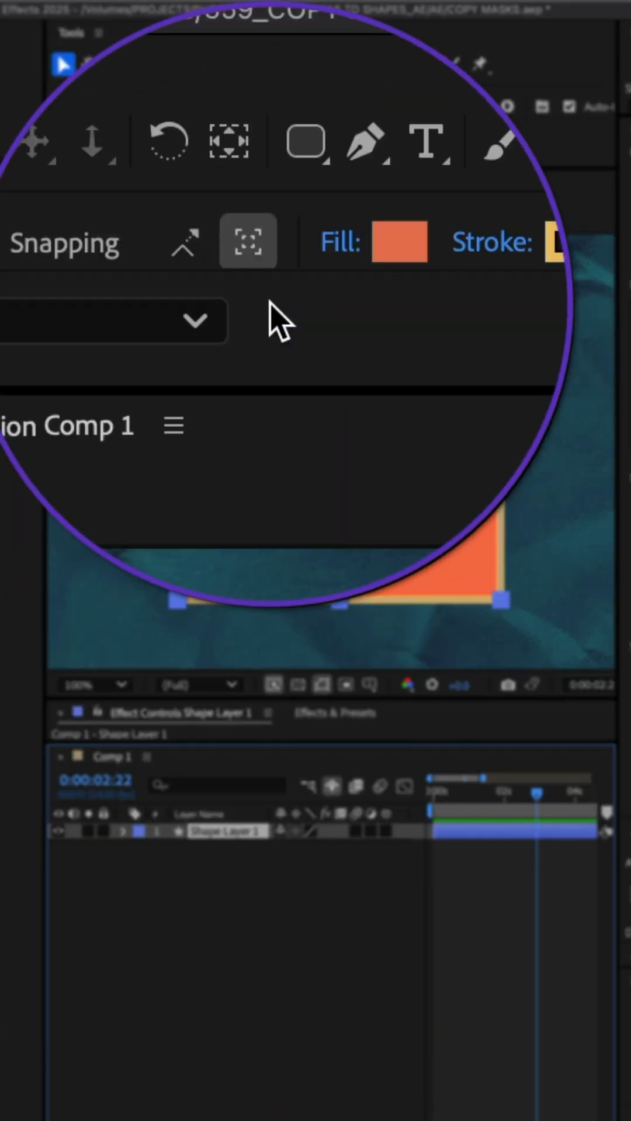
pyautogui.click(308, 64)
pyautogui.click(377, 160)
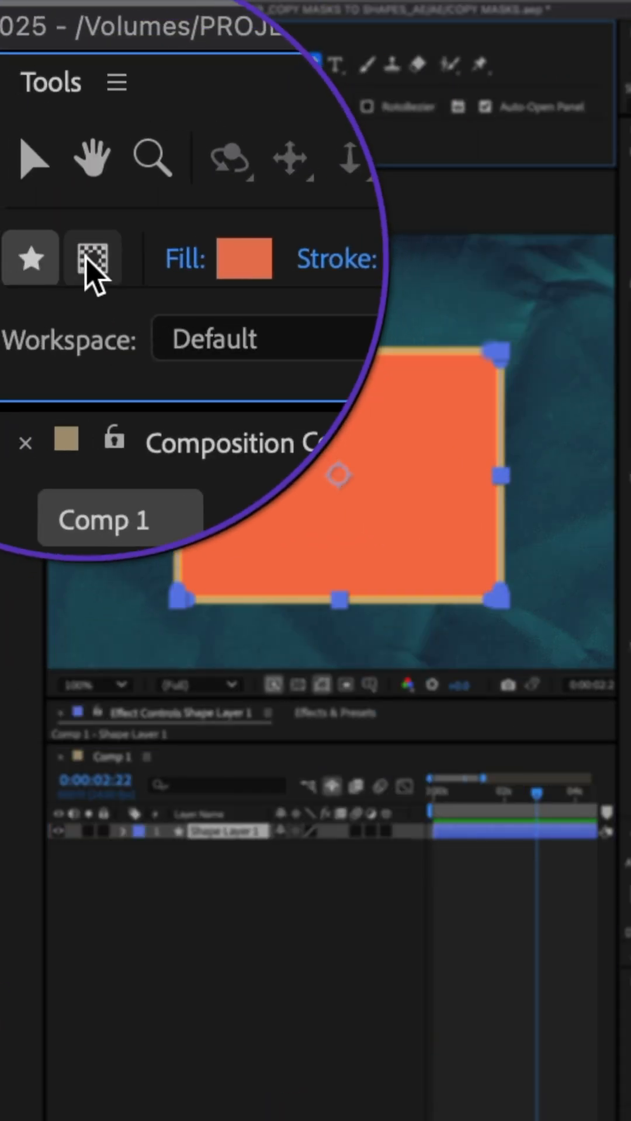
pyautogui.click(74, 258)
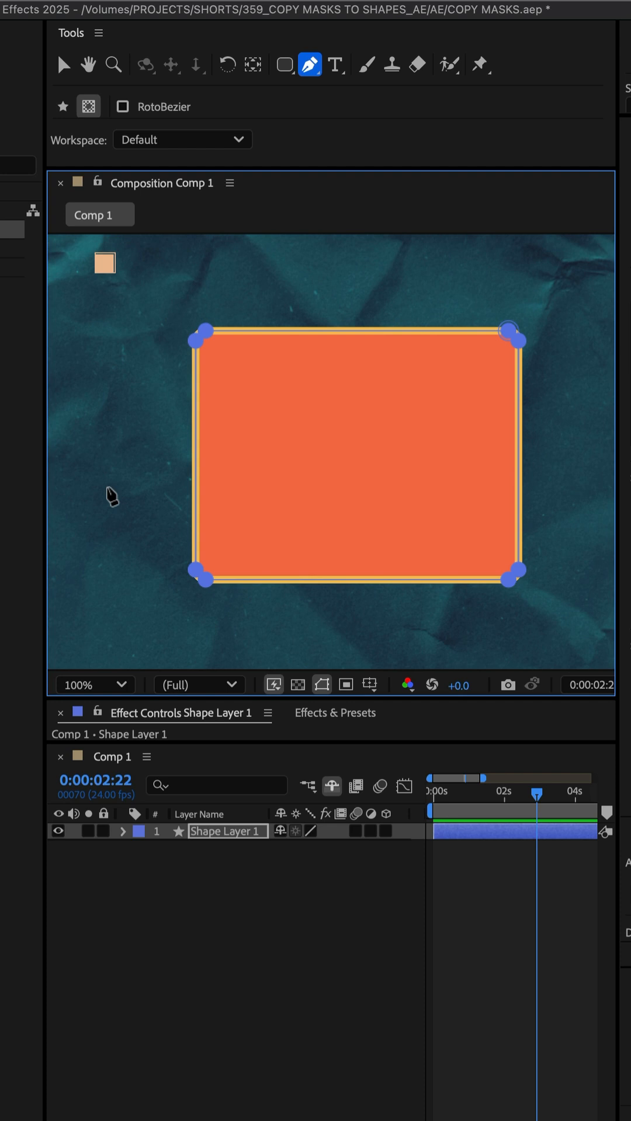
# Draw a closed six-point freehand mask path that clips the orange rectangle to an irregular outline.
pyautogui.moveTo(116, 488); pyautogui.dragTo(140, 499)
pyautogui.click(293, 491)
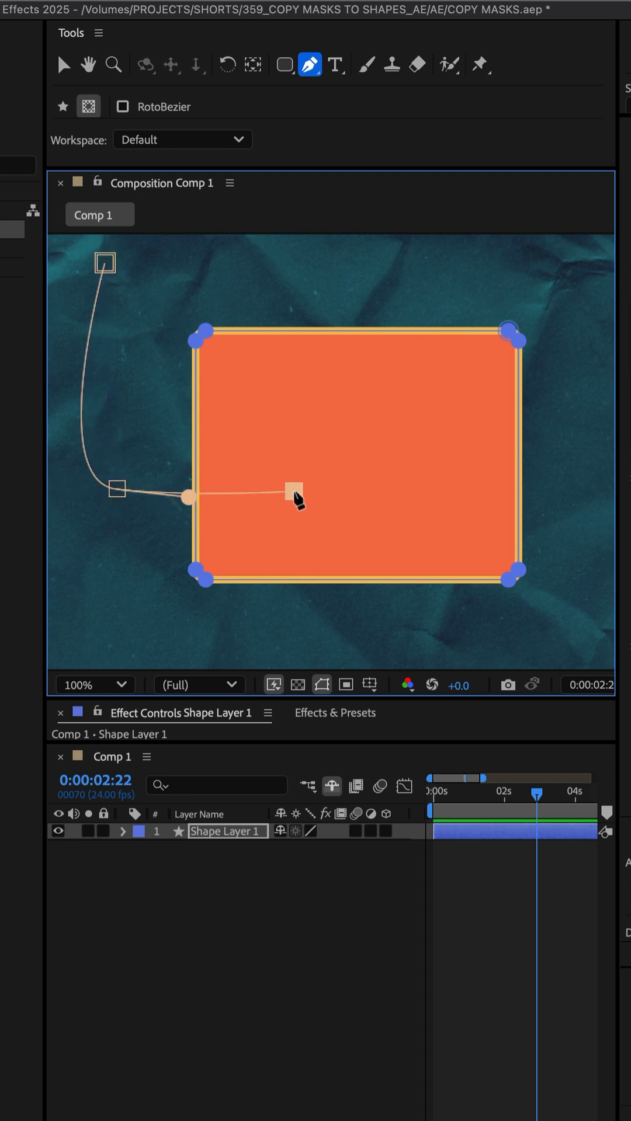
pyautogui.click(423, 376)
pyautogui.click(436, 284)
pyautogui.click(332, 251)
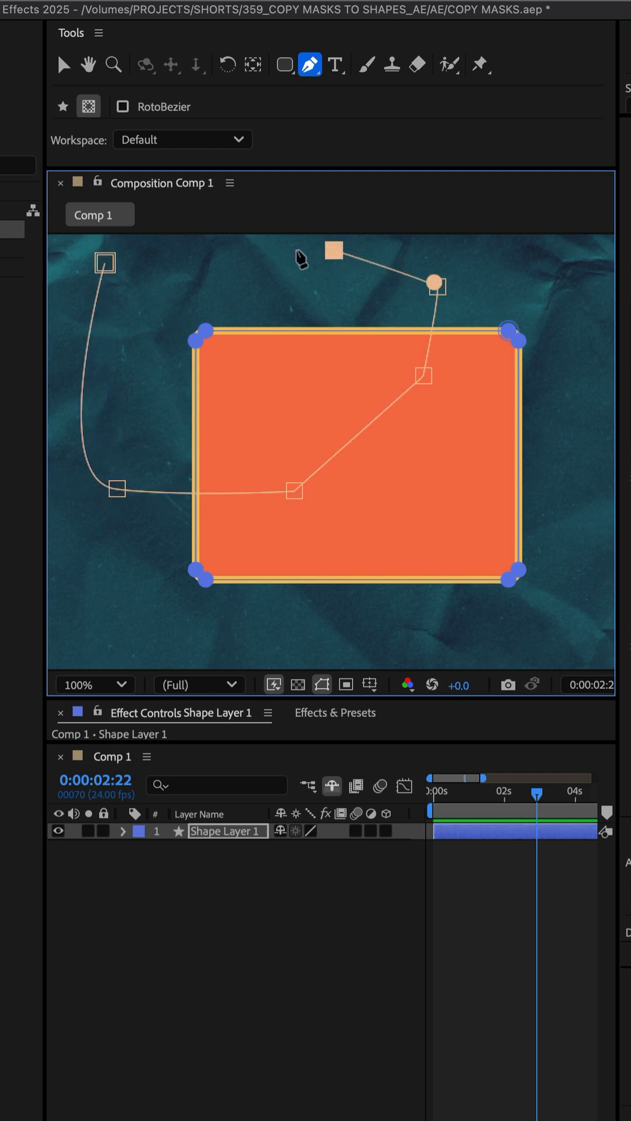
pyautogui.click(105, 264)
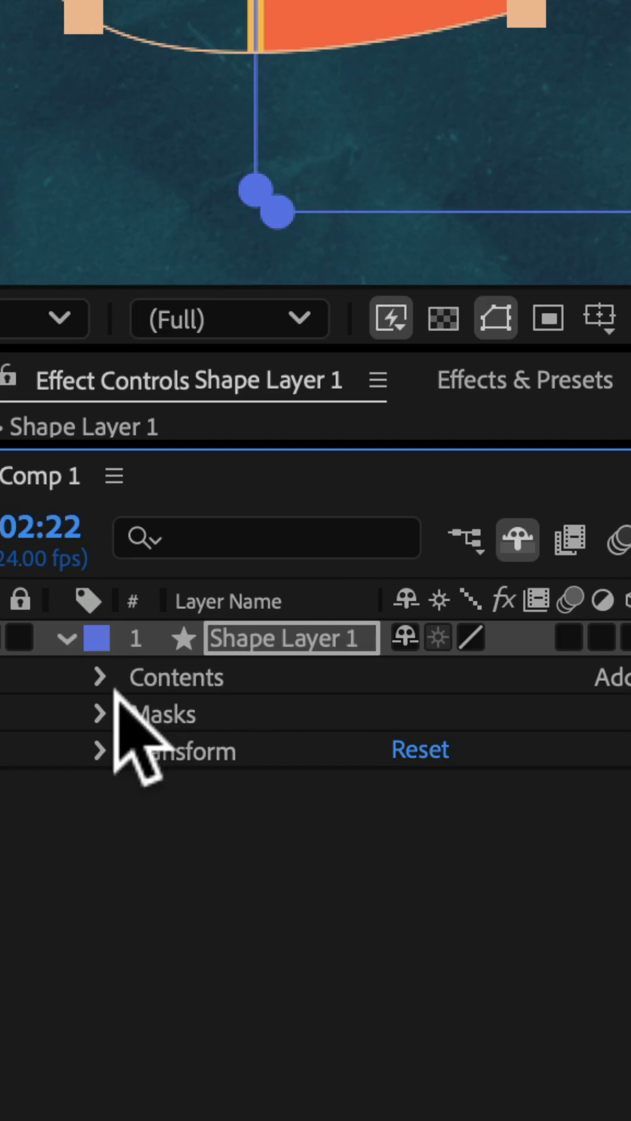
# Copy Mask 1's path and expand Contents > Rectangle 1 to expose its path group.
pyautogui.click(99, 714)
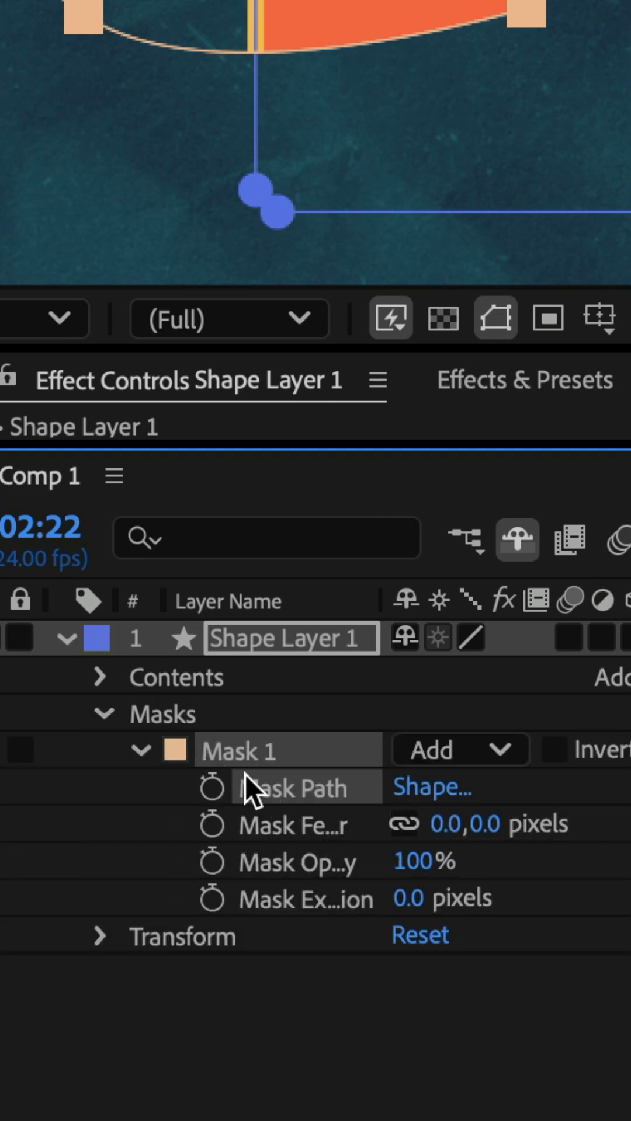
pyautogui.press('super+c')
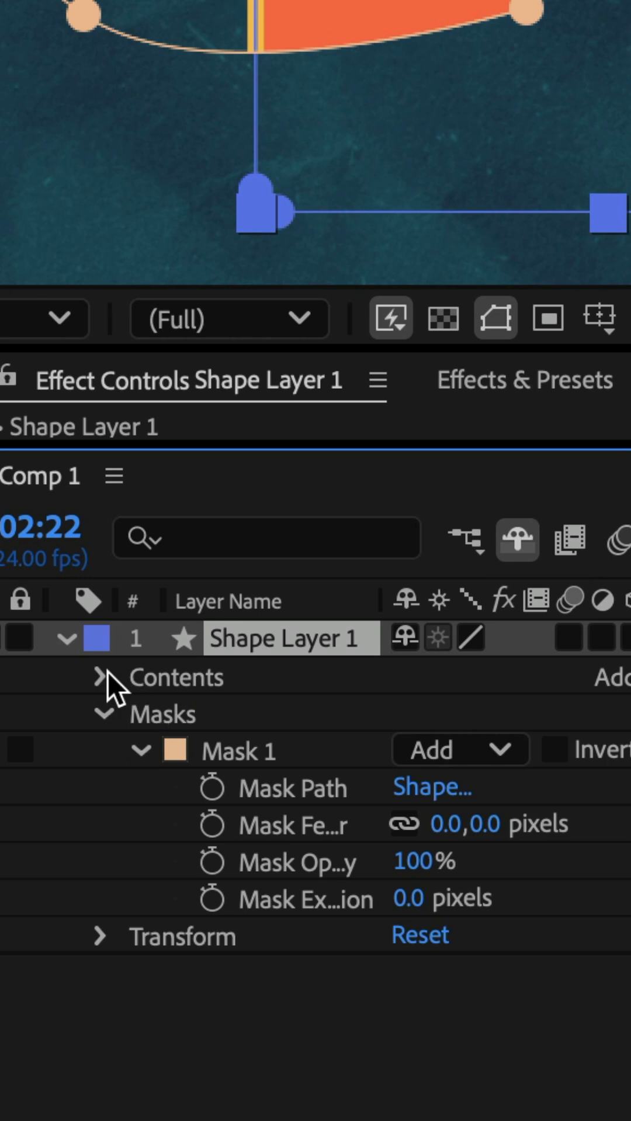
pyautogui.click(102, 677)
pyautogui.click(140, 713)
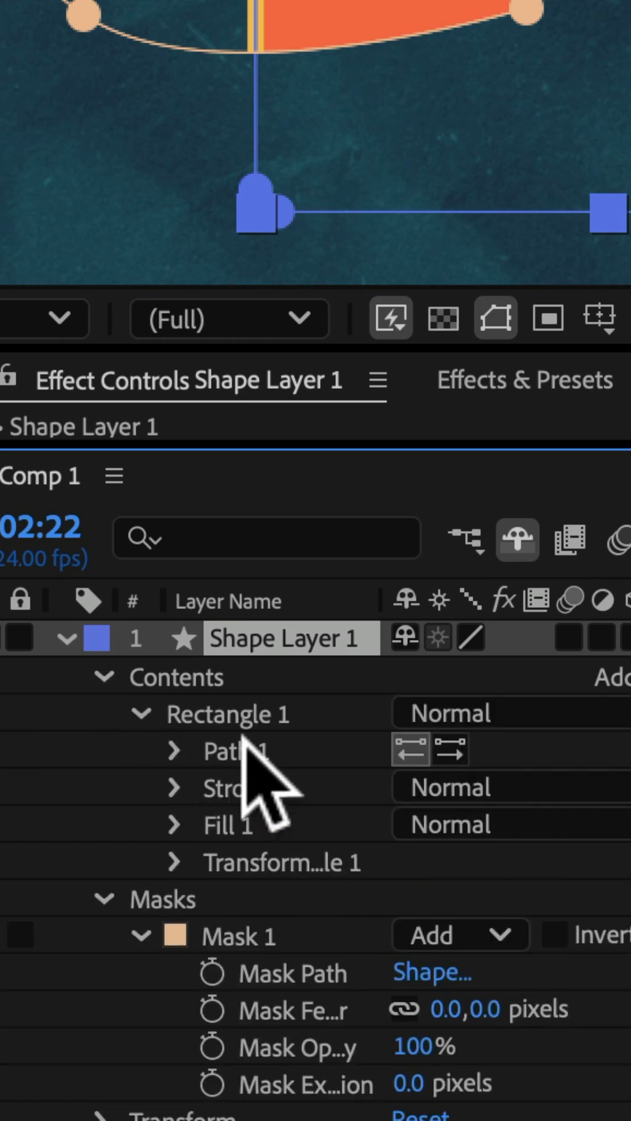
# Paste the mask path into Rectangle 1's Path so the shape takes the freehand outline, then preview.
pyautogui.click(176, 751)
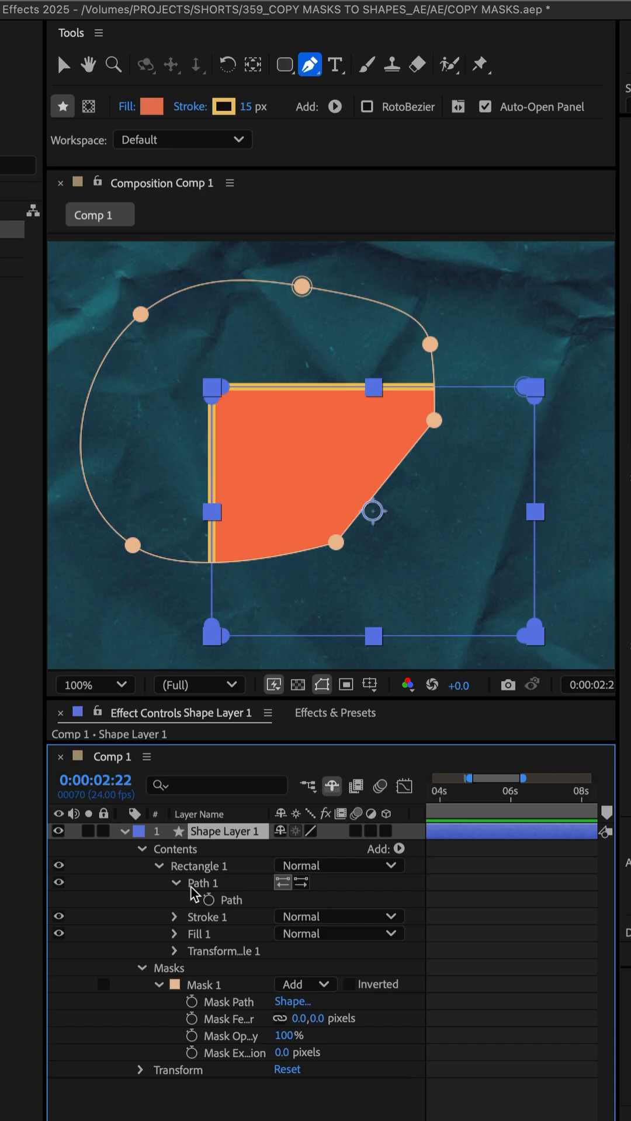
pyautogui.click(229, 903)
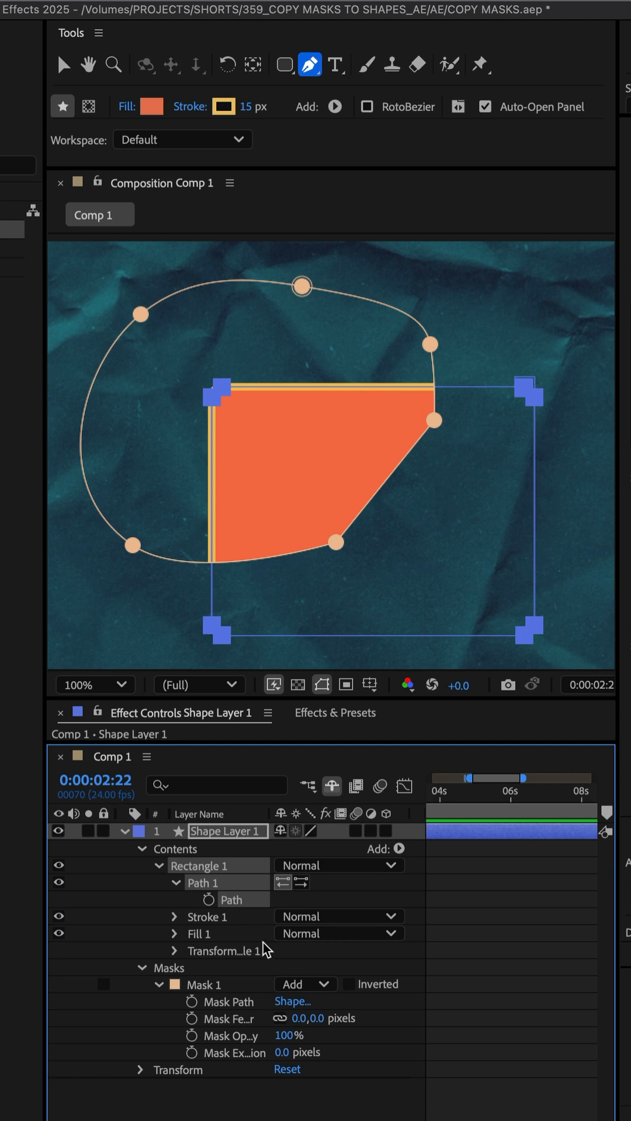
pyautogui.press('super+v')
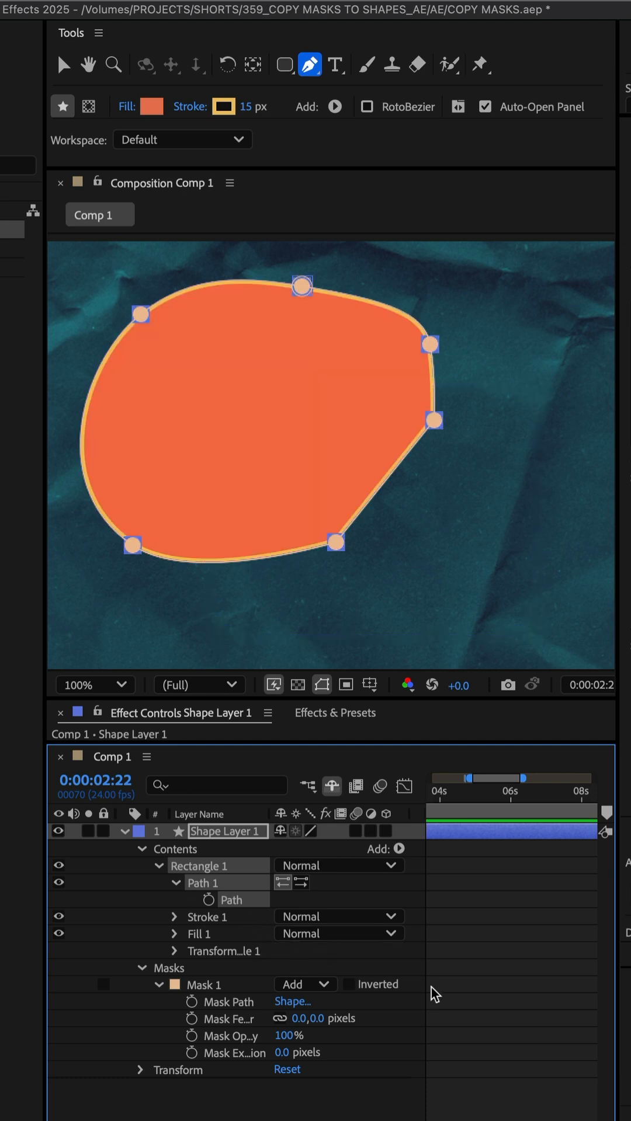
pyautogui.click(479, 989)
pyautogui.press('space')
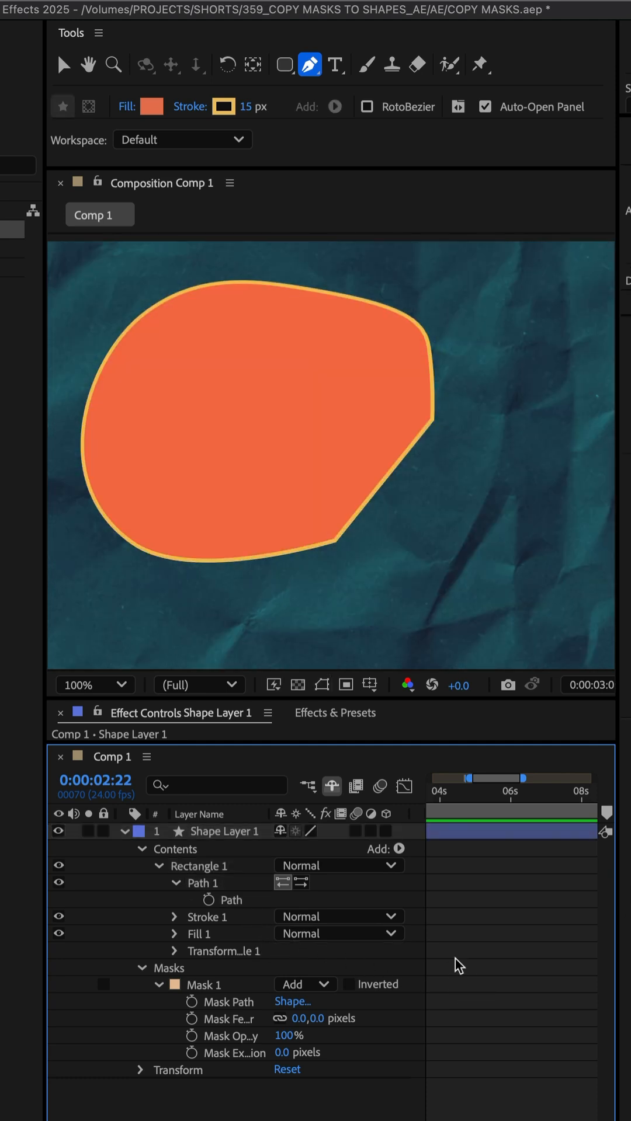